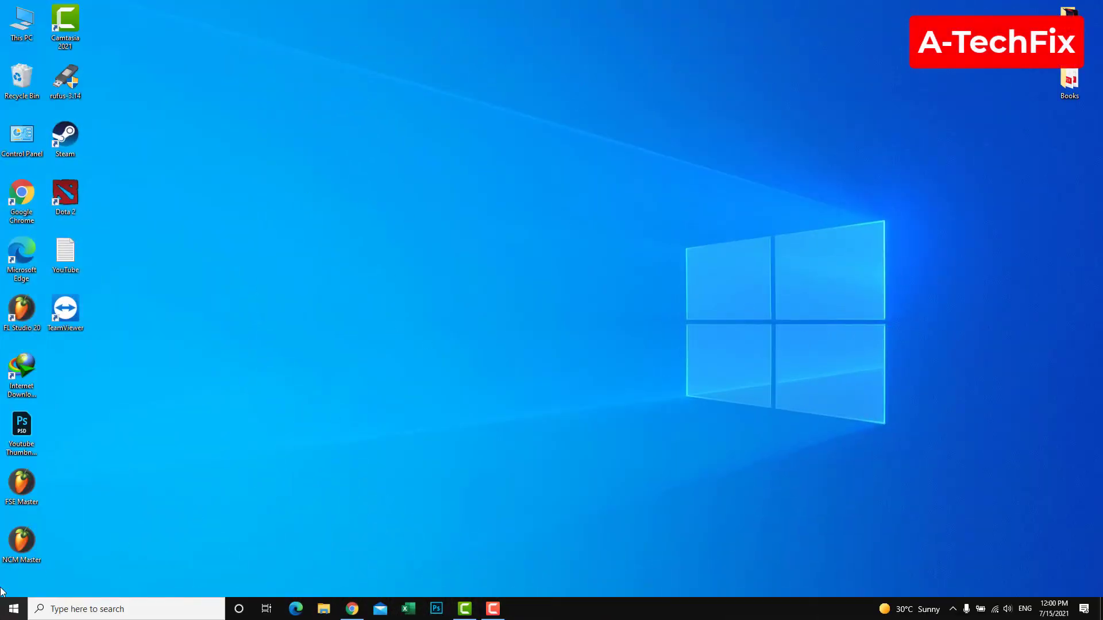
Open the System Display page from Start via the Settings app.
{"action": "left_click", "coordinate": [13, 609]}
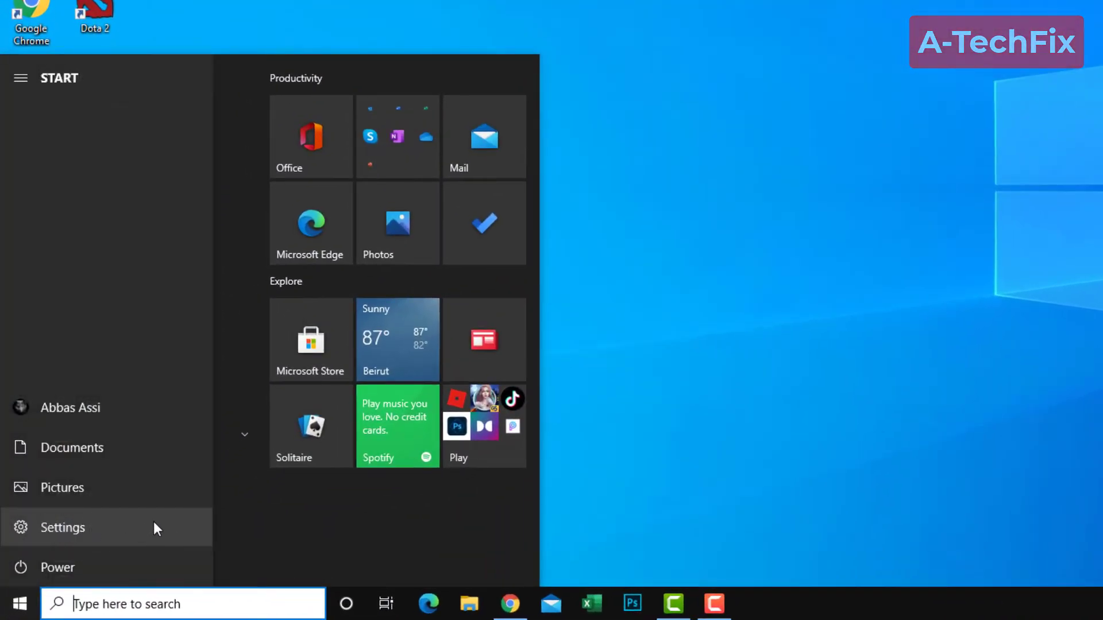
{"action": "left_click", "coordinate": [146, 529]}
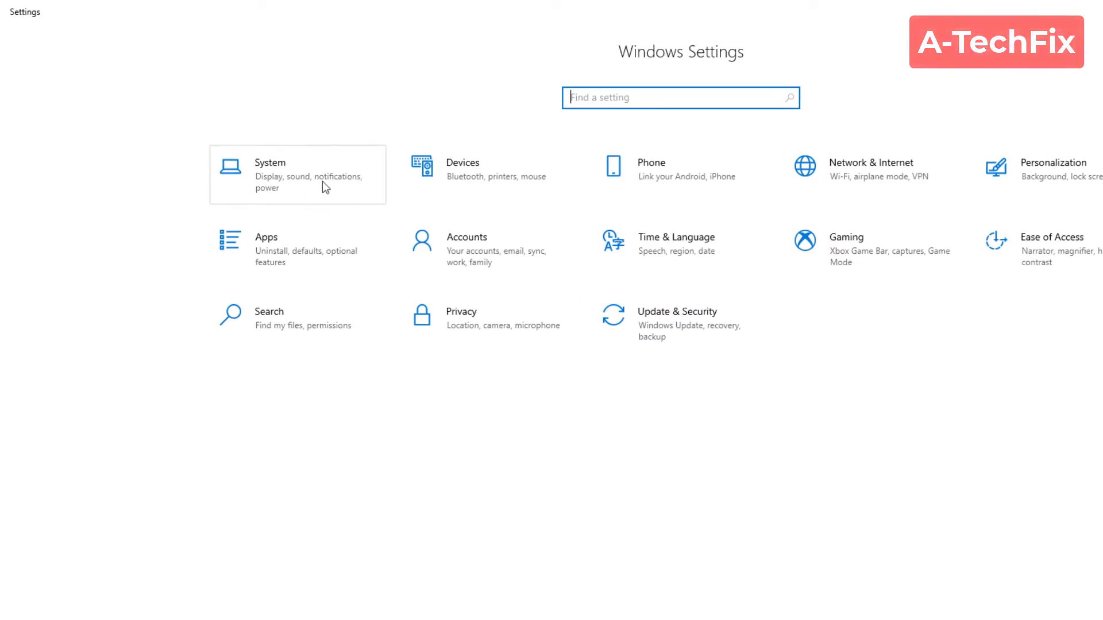
{"action": "left_click", "coordinate": [323, 183]}
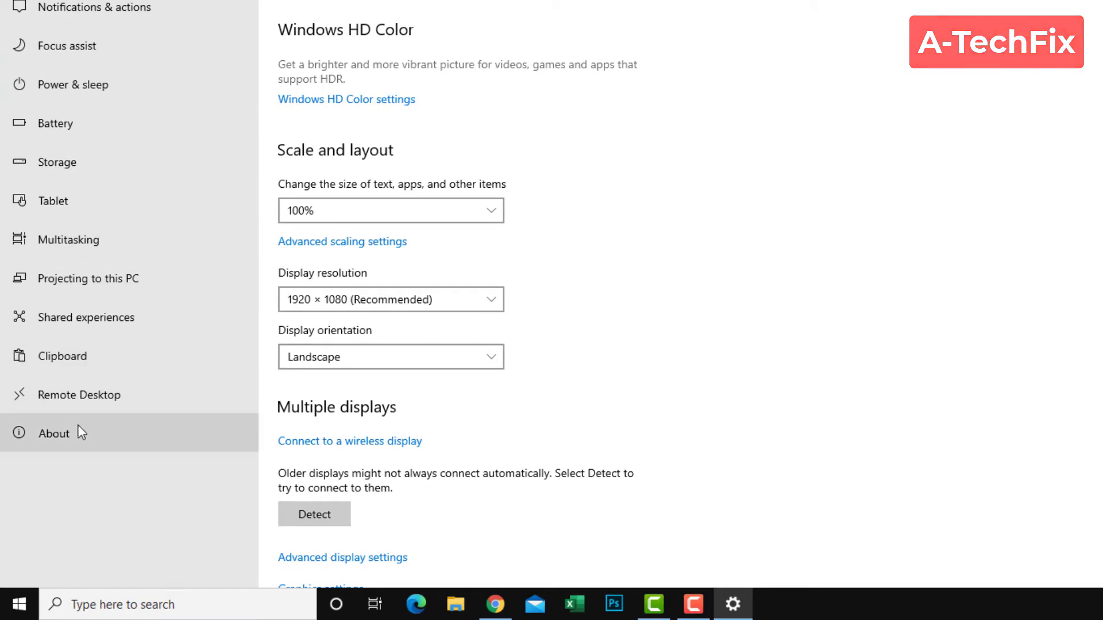
Show the About page listing device specs and the Windows 10 Pro edition.
{"action": "left_click", "coordinate": [97, 437]}
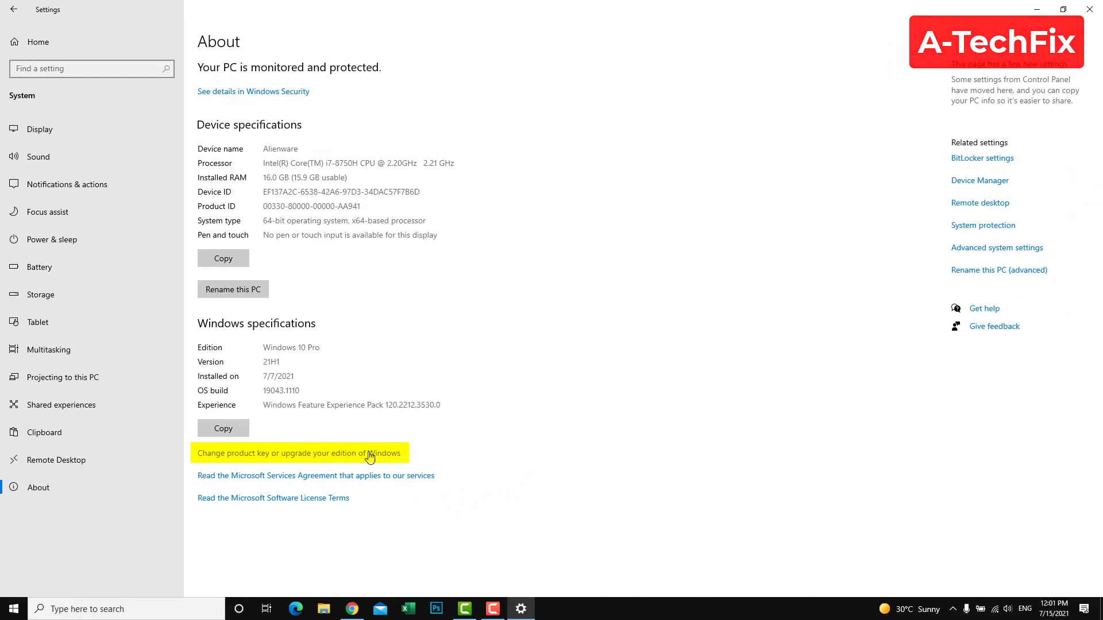
Follow 'Change product key or upgrade your edition of Windows' to reach Activation.
{"action": "left_click", "coordinate": [370, 455]}
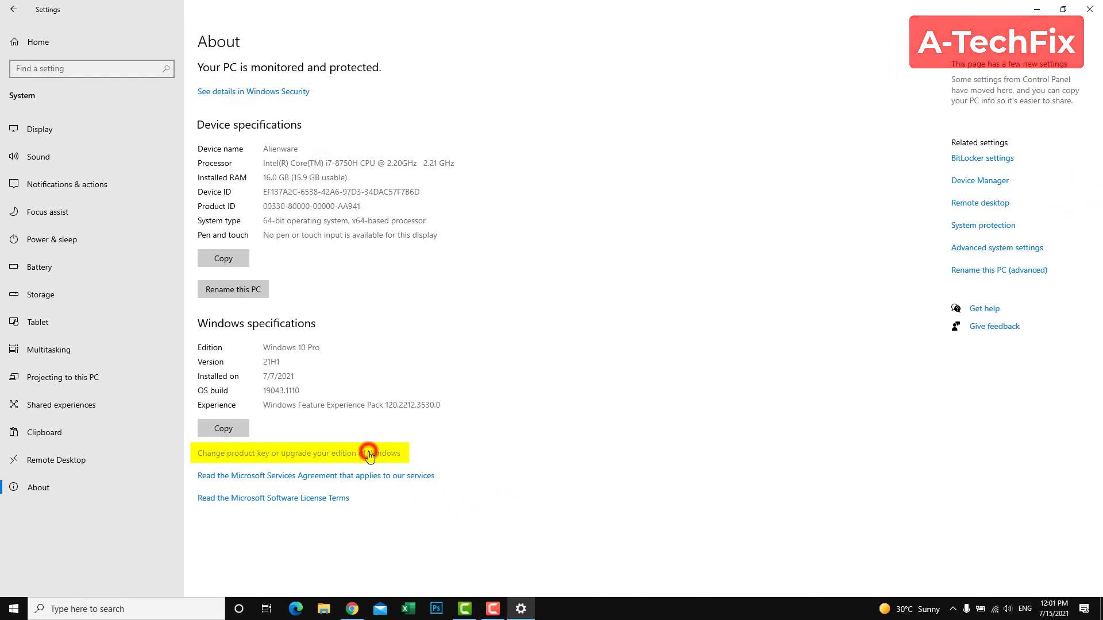